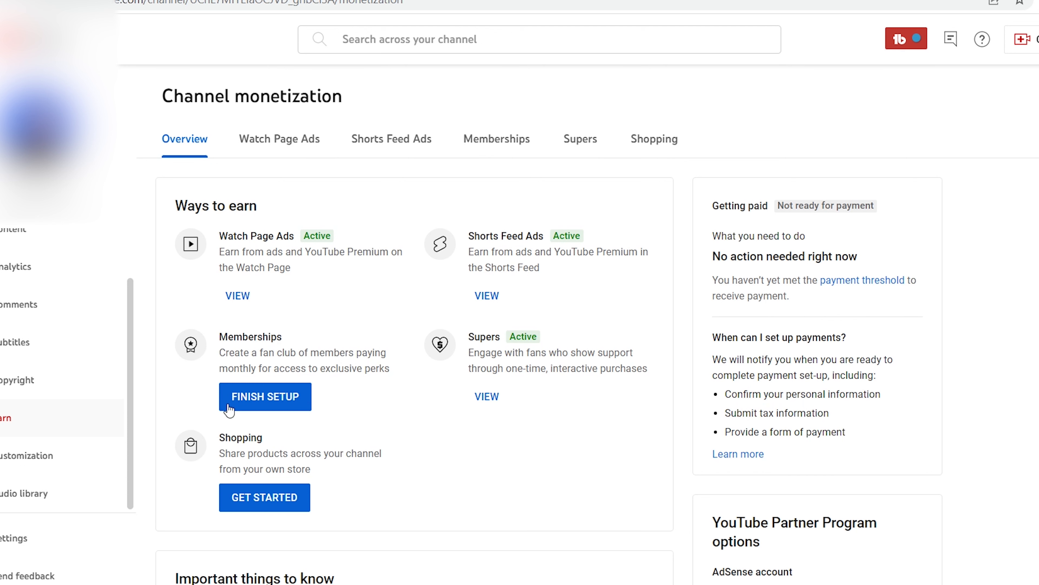
Open the channel's Memberships setup and read through its setup tasks and revenue-share terms
click(247, 397)
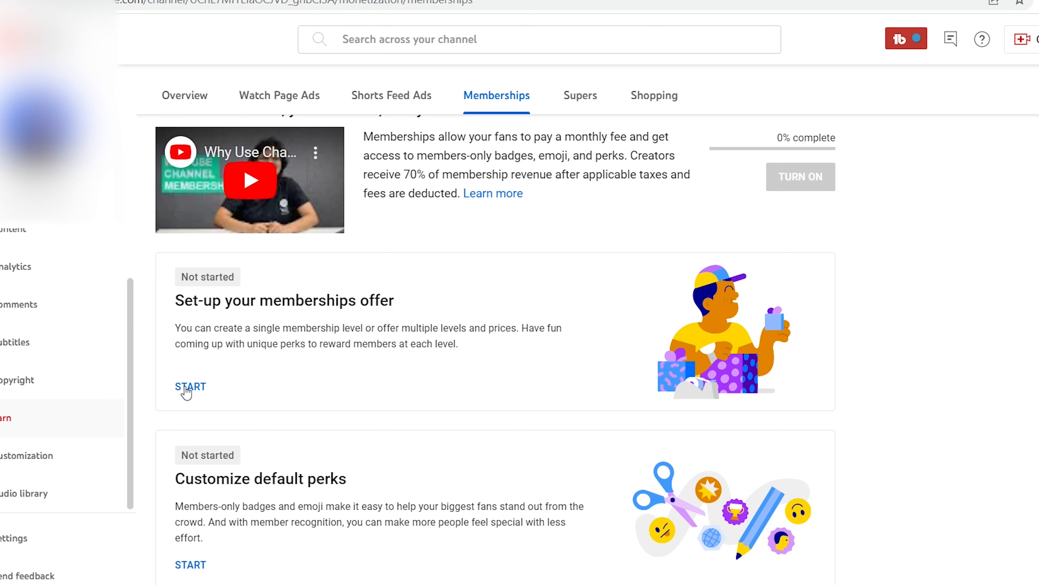
scroll(383, 341, down, 4)
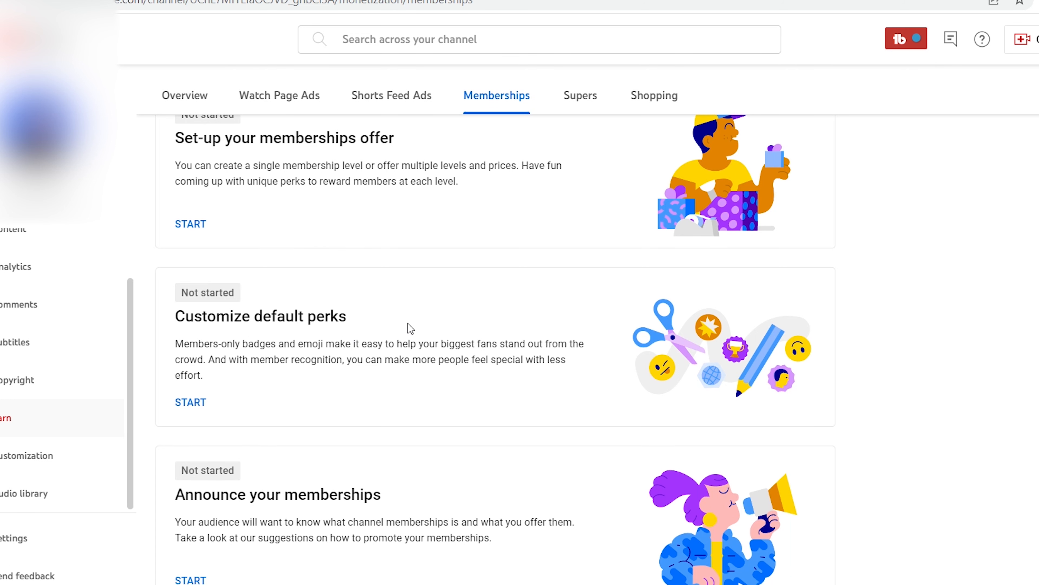
scroll(272, 440, down, 2)
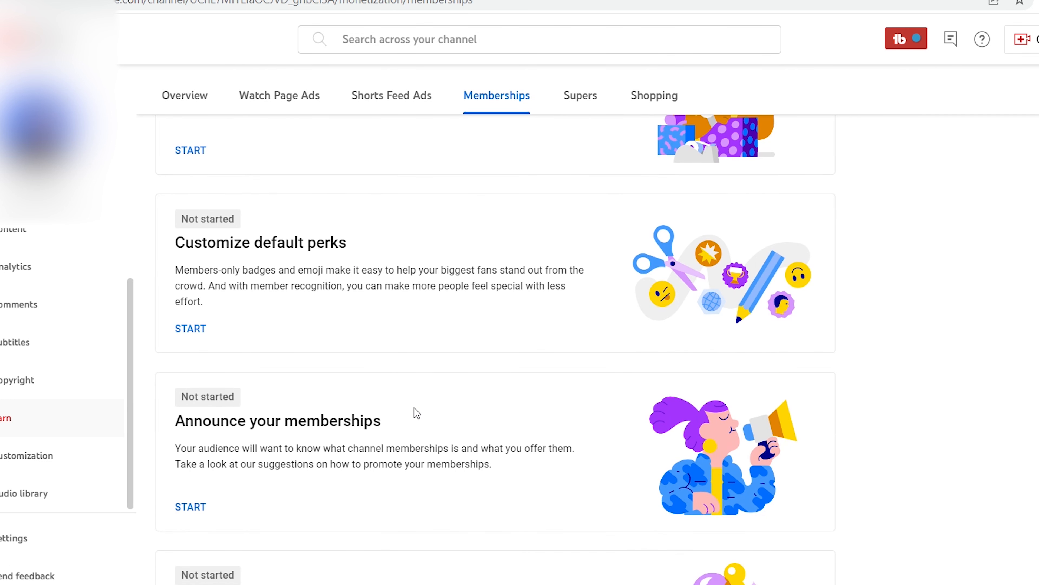
scroll(274, 444, down, 2)
scroll(276, 448, down, 2)
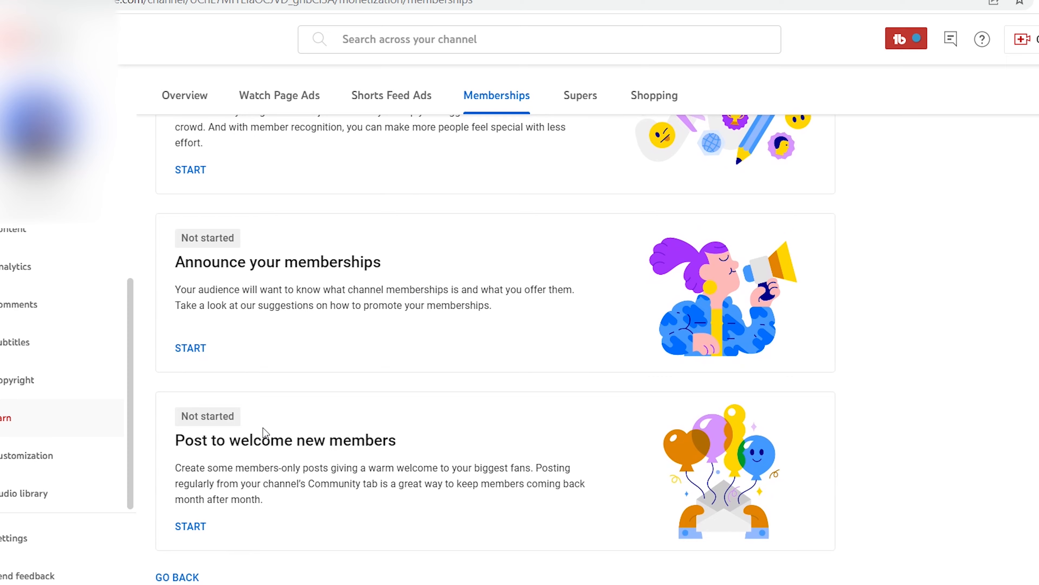
scroll(268, 432, up, 6)
scroll(410, 400, up, 6)
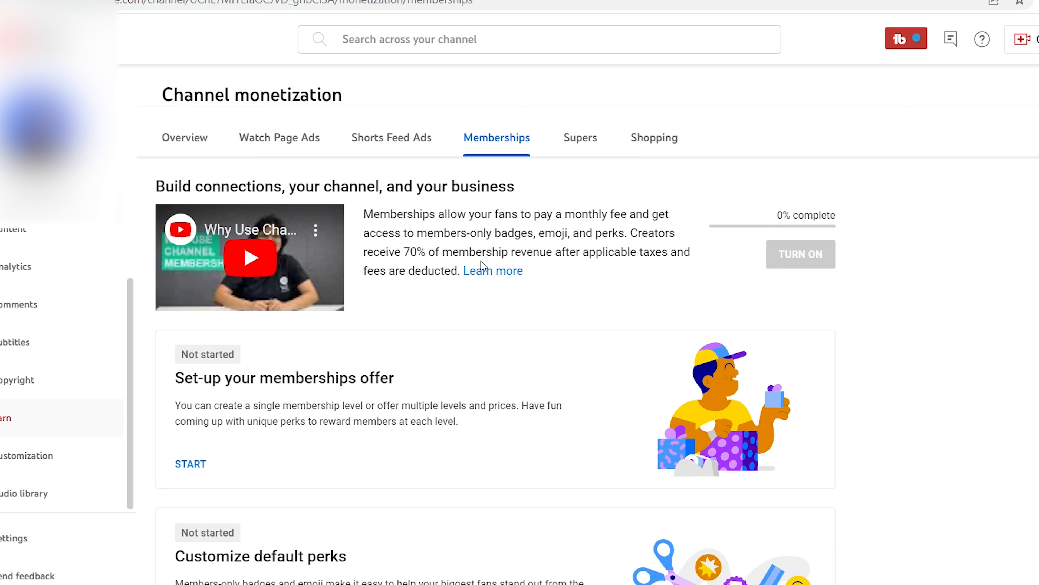
drag(365, 256, 656, 248)
scroll(686, 264, down, 4)
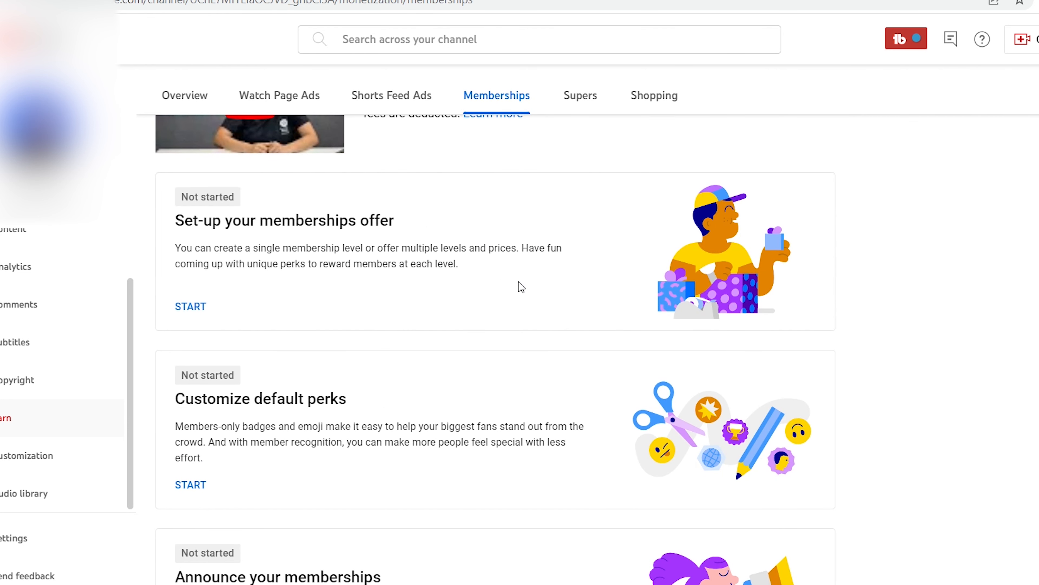
Start setting up the memberships offer and look over the three-level template
click(188, 309)
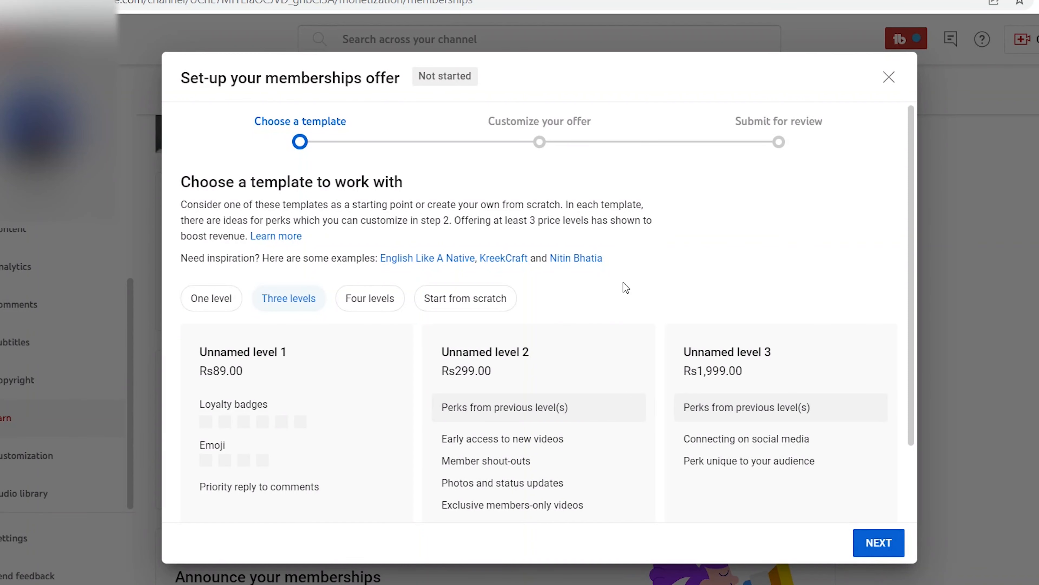
scroll(331, 410, down, 2)
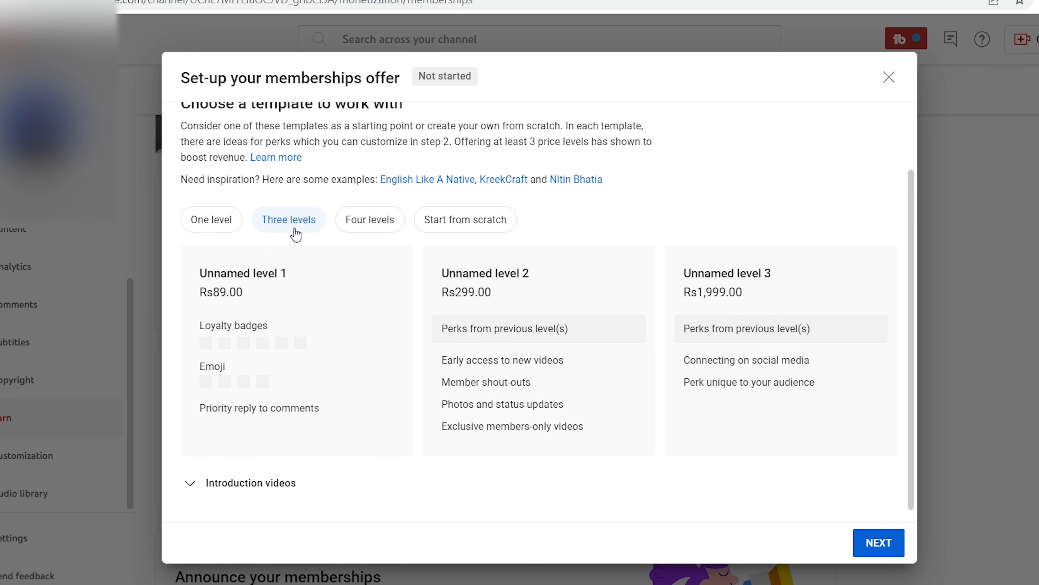
scroll(442, 142, up, 2)
scroll(442, 155, down, 2)
Preview the four-level and one-level membership templates, including their prices and perks
click(361, 228)
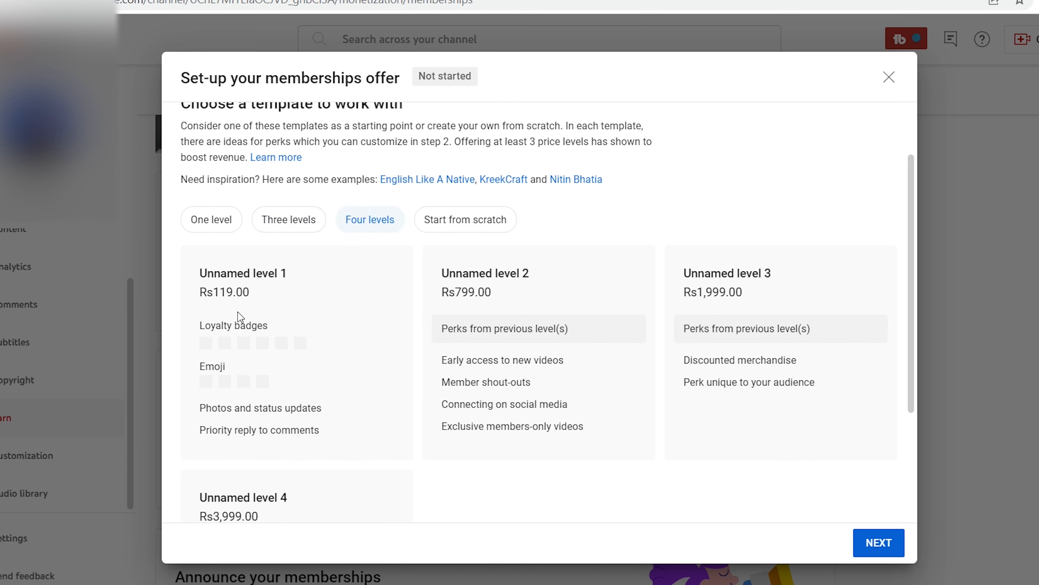
scroll(240, 449, down, 2)
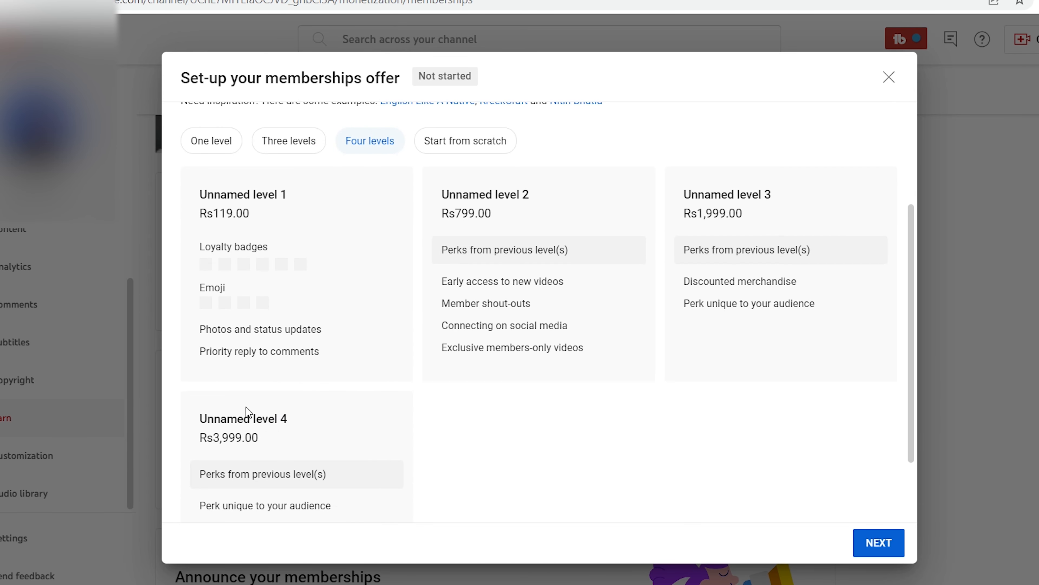
scroll(392, 422, up, 4)
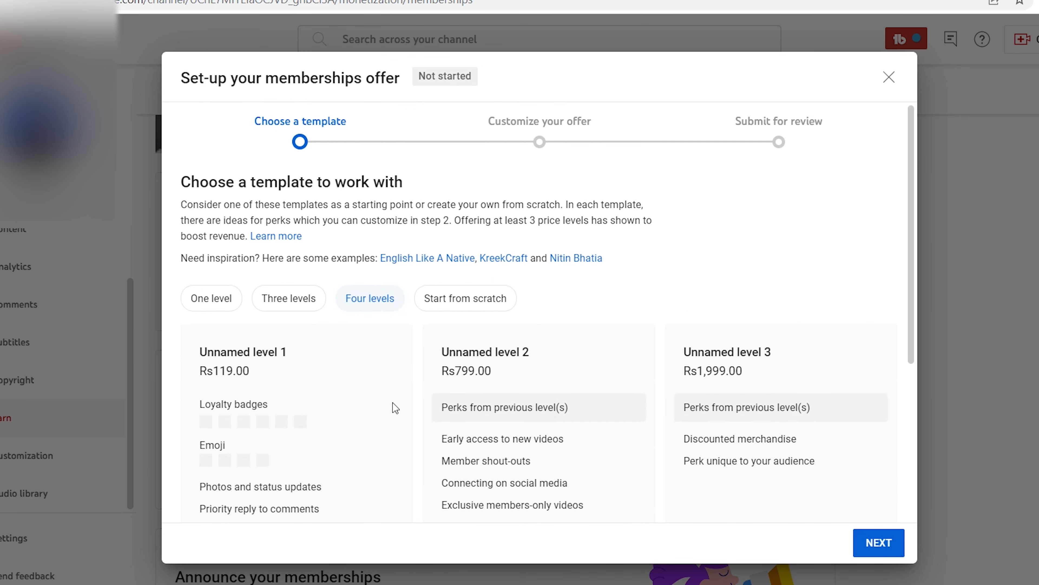
click(206, 297)
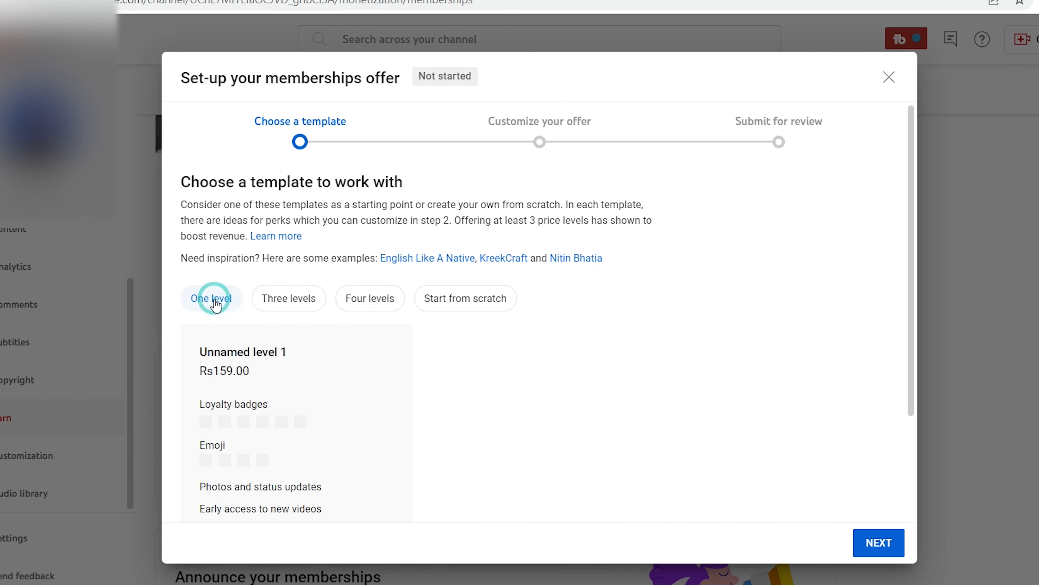
scroll(404, 341, down, 2)
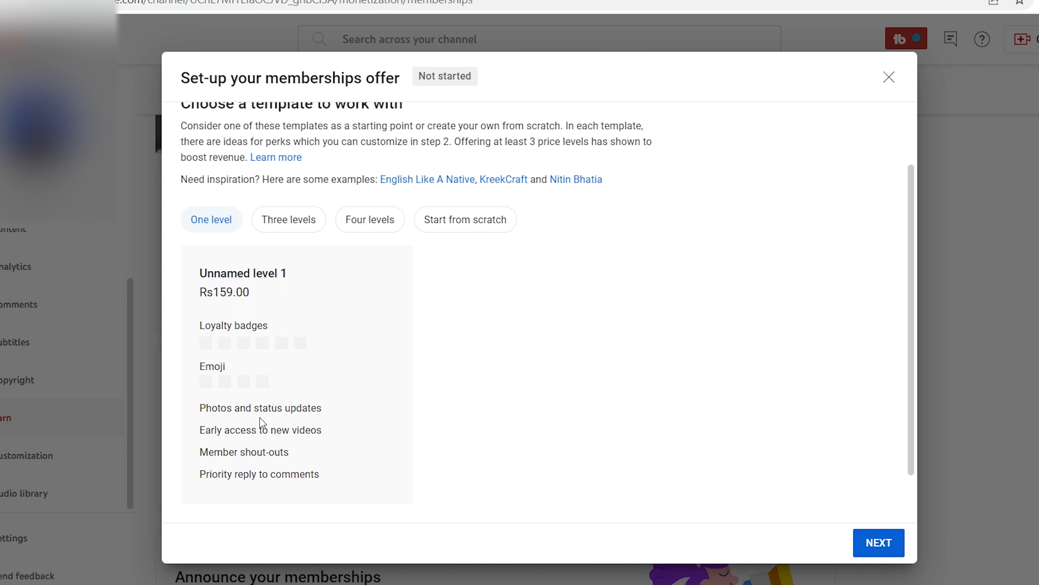
scroll(260, 333, up, 2)
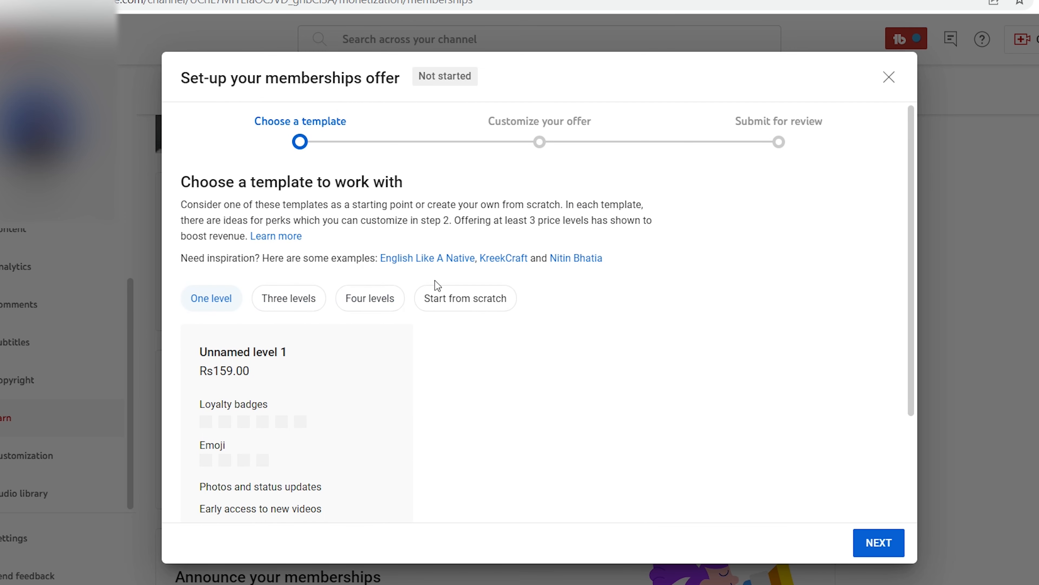
Choose the Start from scratch template and open its unnamed level for editing
click(483, 305)
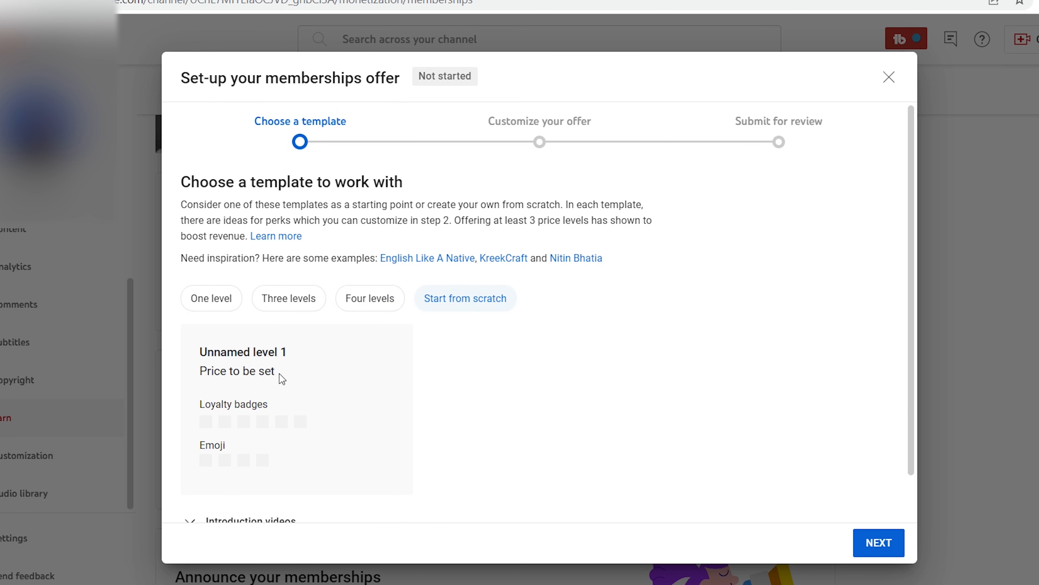
scroll(266, 332, down, 2)
drag(220, 293, 276, 294)
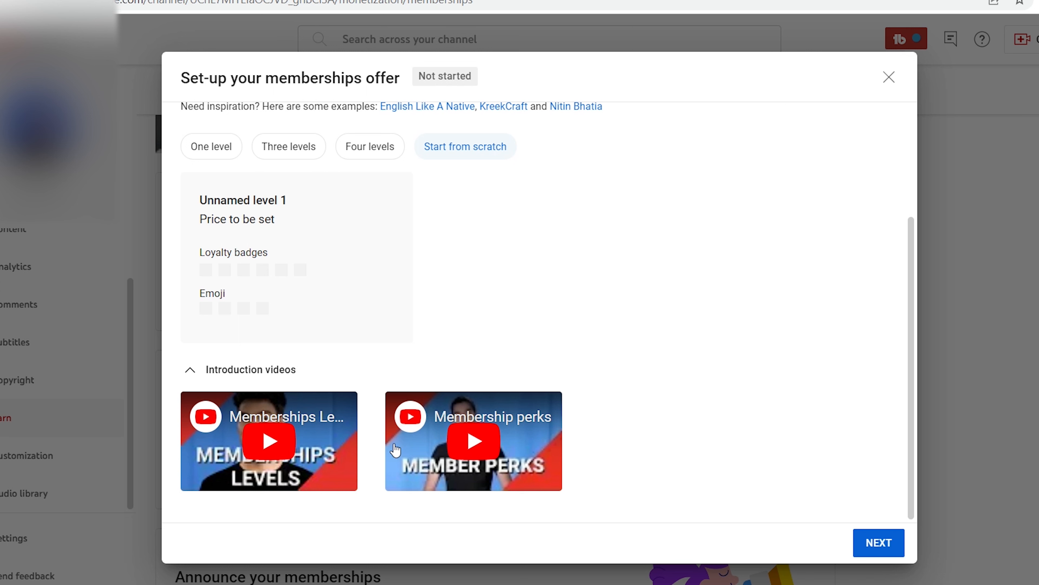
click(271, 446)
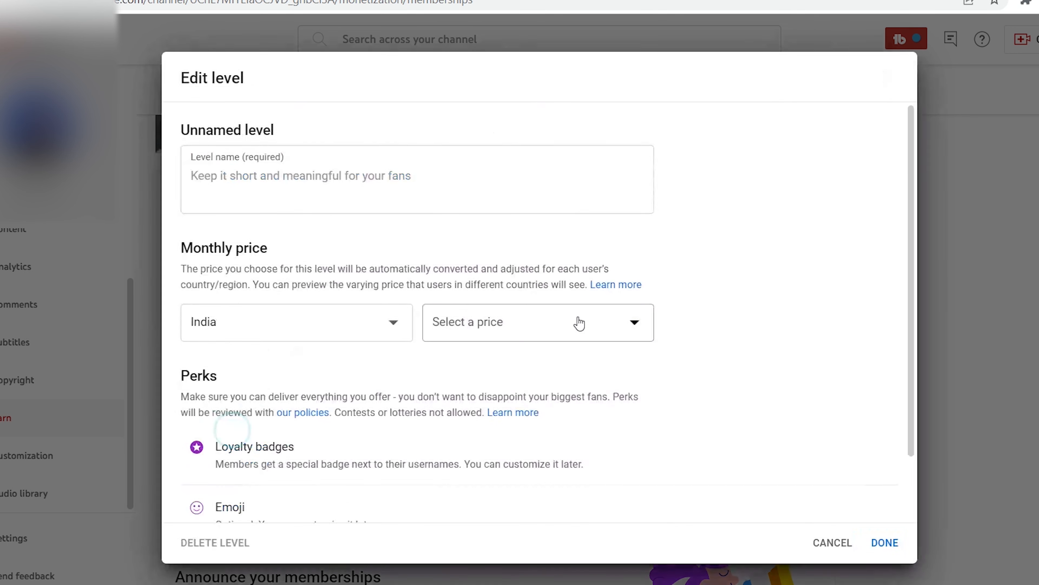
Look through the monthly prices offered for India, from the low levels to the levels for super fans
click(262, 180)
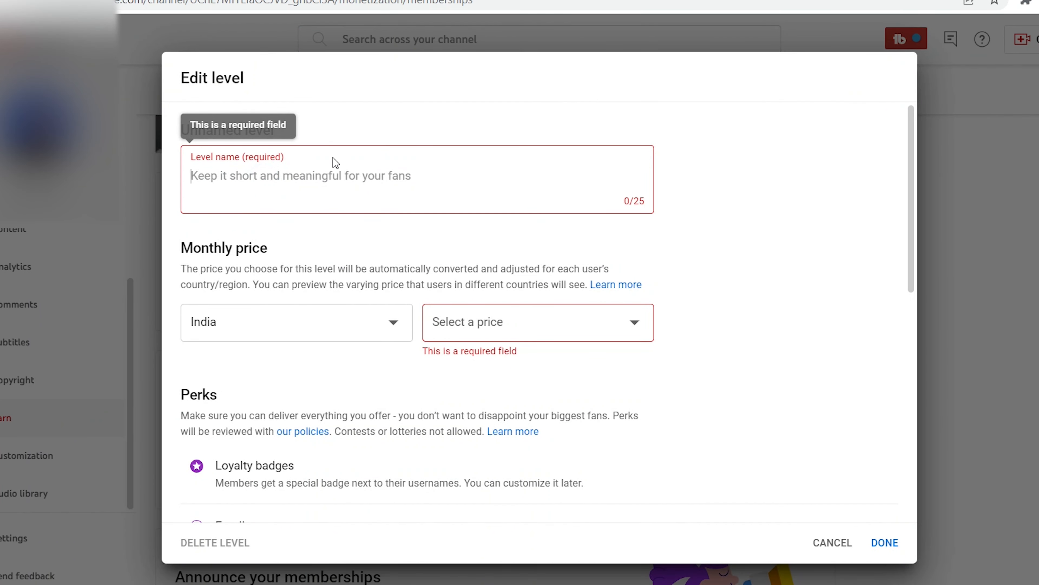
click(471, 324)
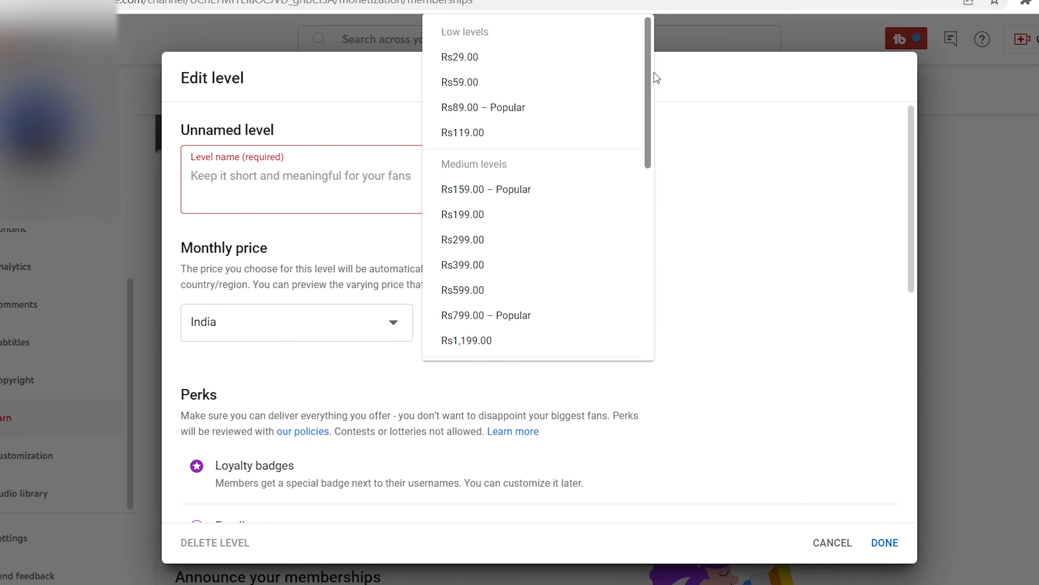
mouse_move(655, 66)
mouse_down()
mouse_move(652, 272)
mouse_move(656, 68)
mouse_up()
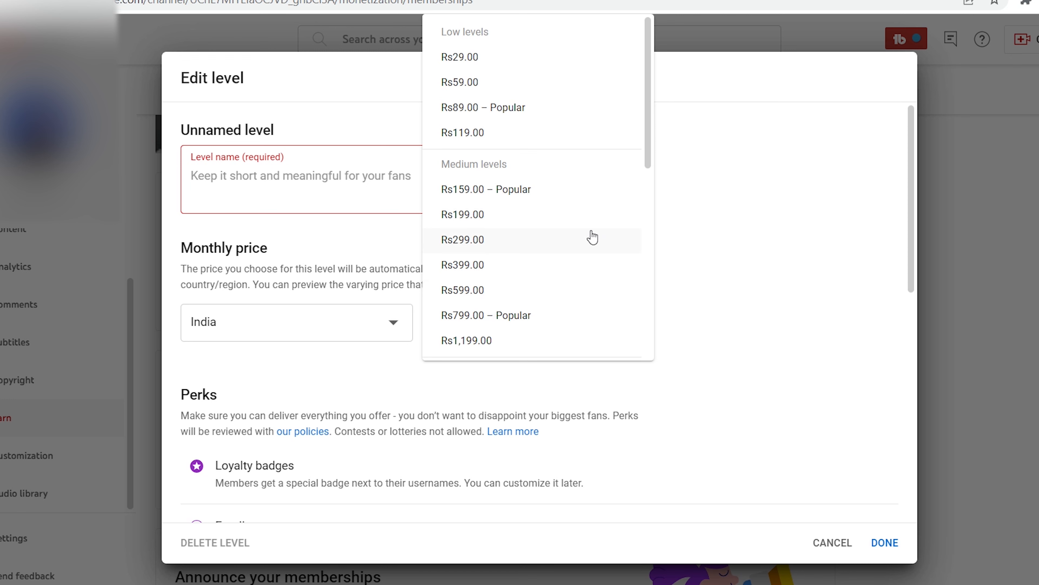
drag(645, 145, 651, 232)
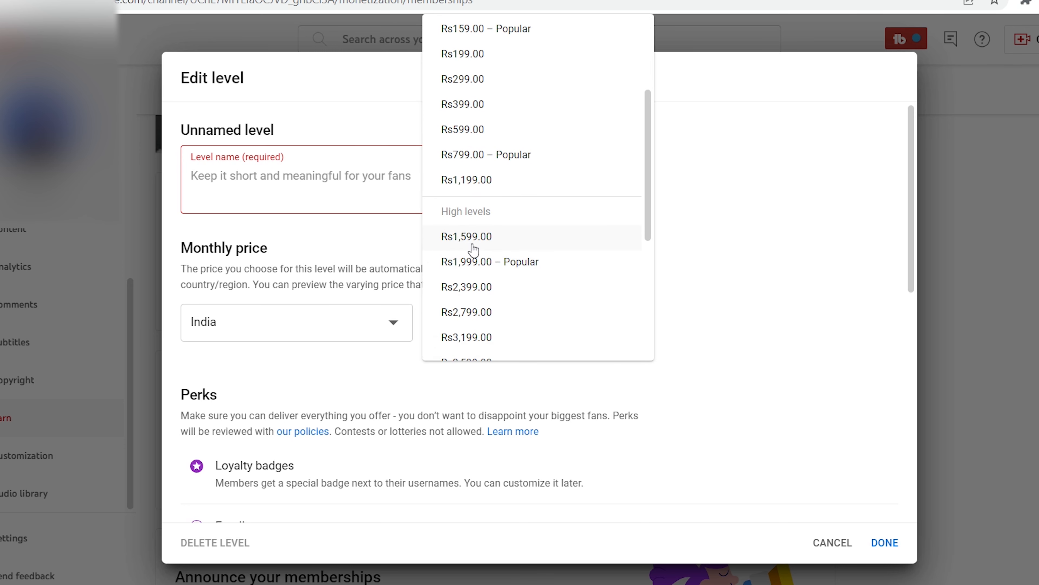
drag(652, 198, 644, 315)
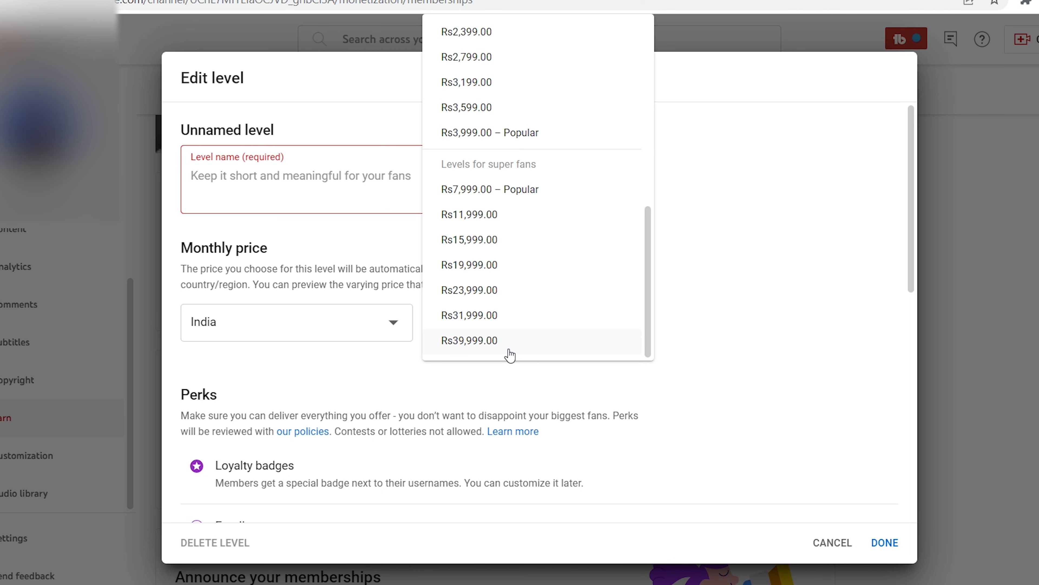
Name the membership level Our Members and set its monthly price for India to Rs199.00
click(253, 181)
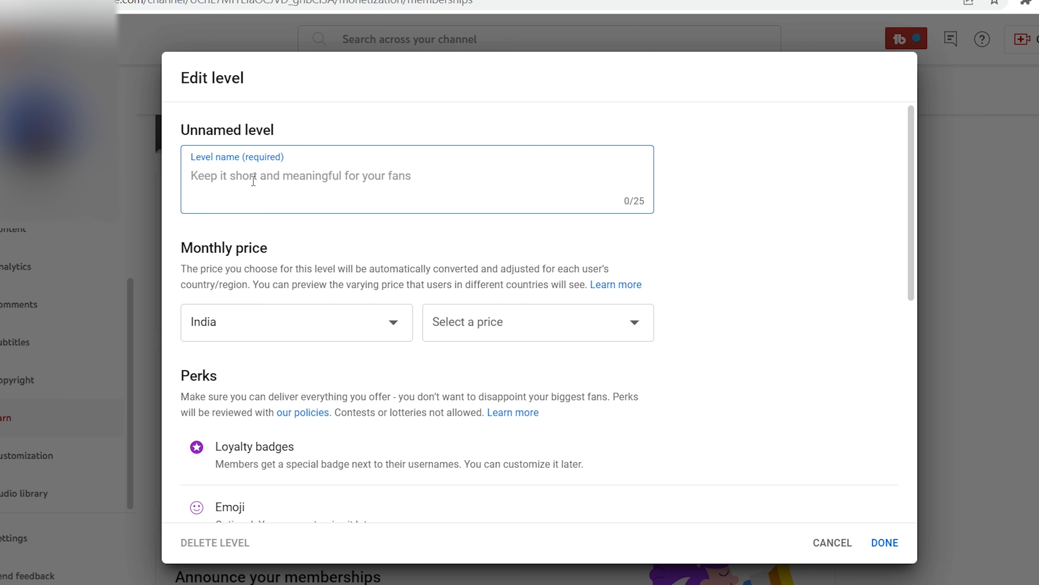
text(Our M)
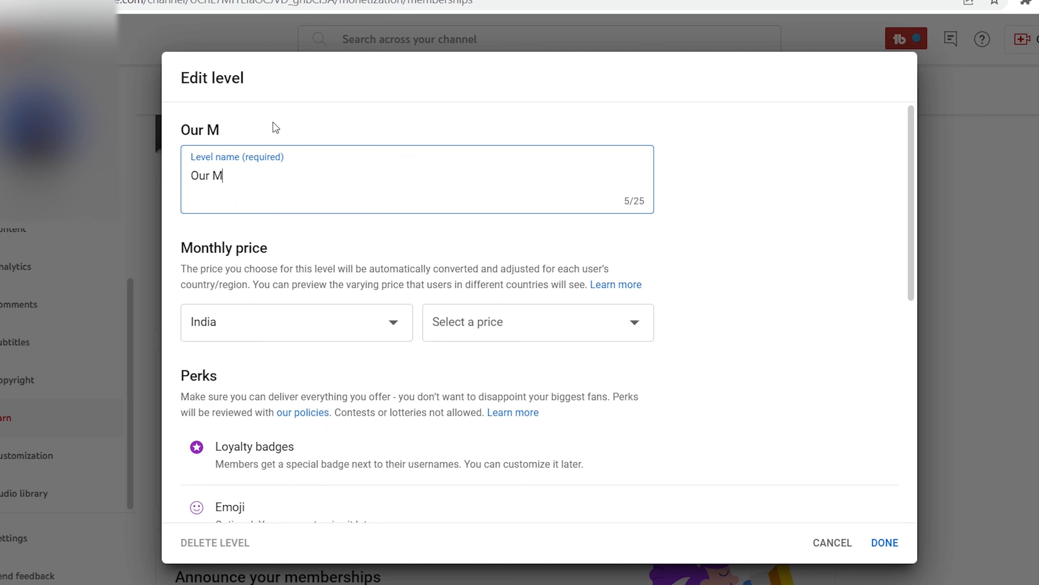
text(embers)
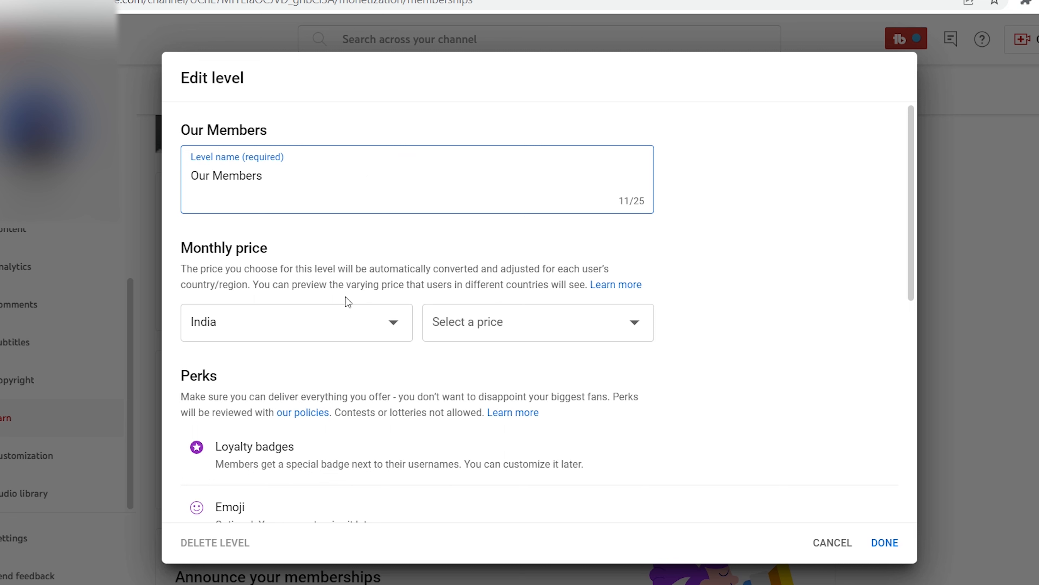
click(536, 324)
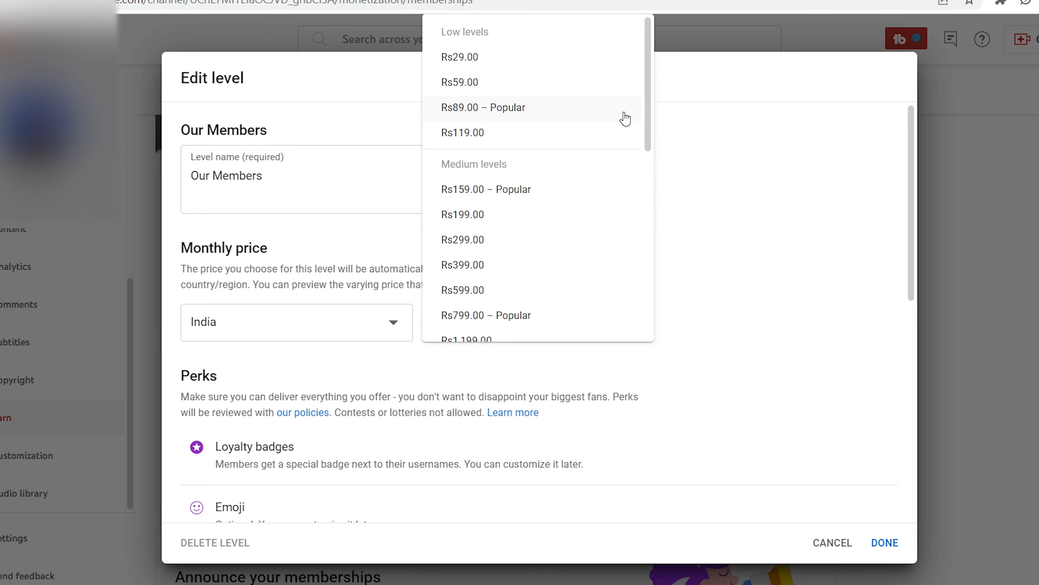
click(479, 222)
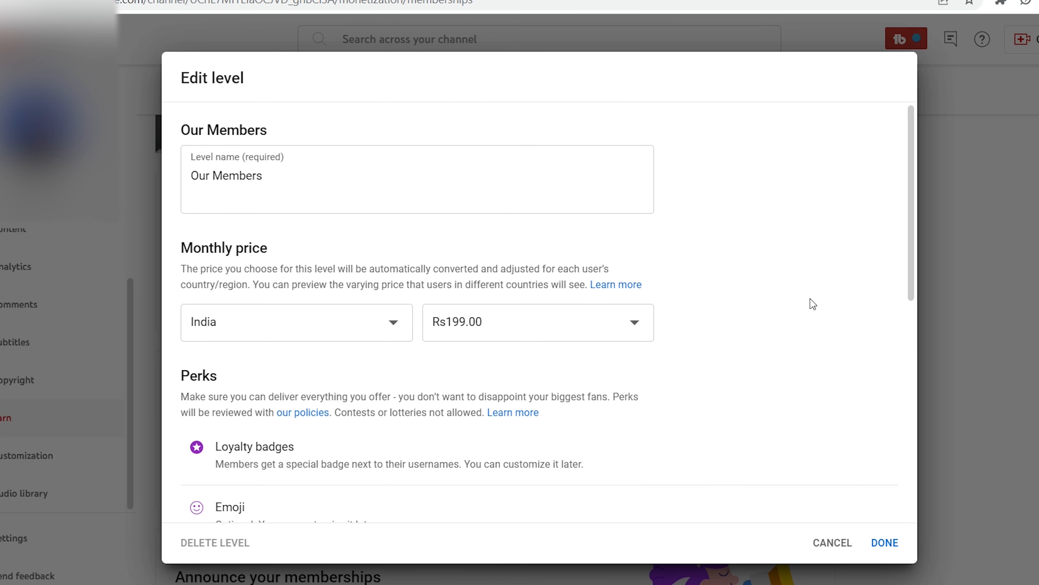
Give the level a Connecting on social media perk with the Instagram profile link as its description, and save the level
scroll(810, 298, down, 3)
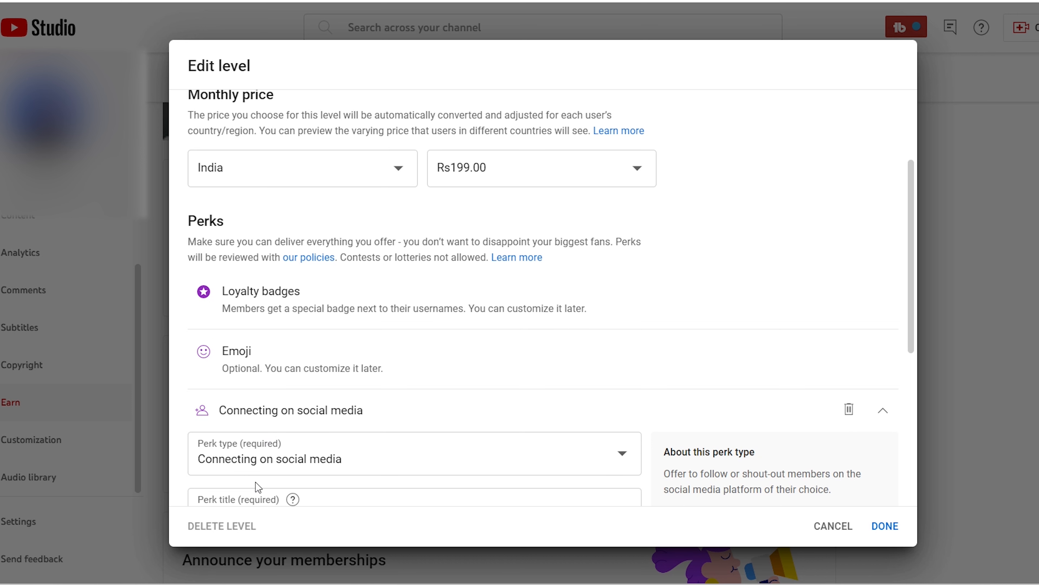
click(394, 466)
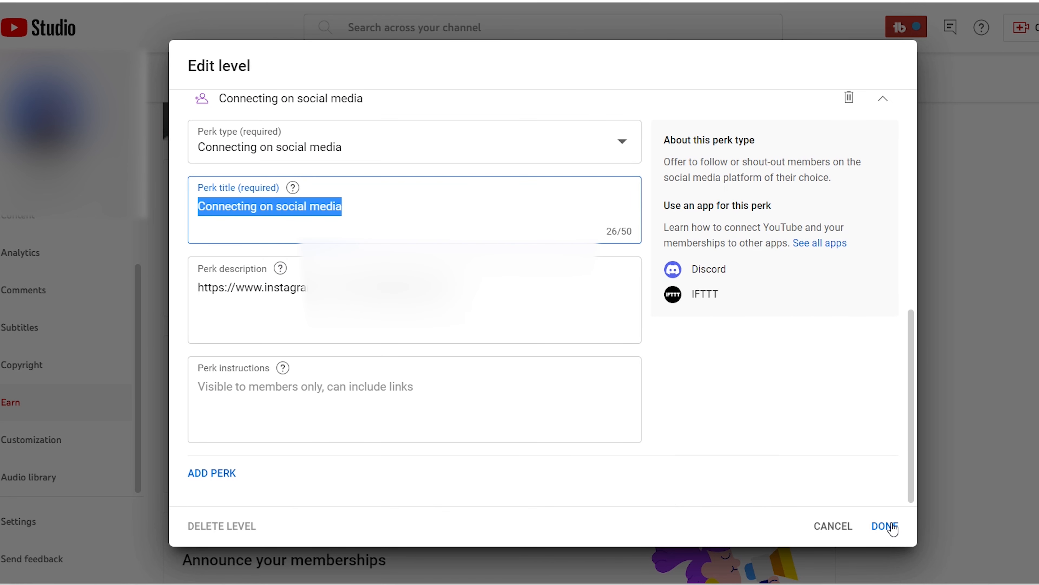
click(885, 525)
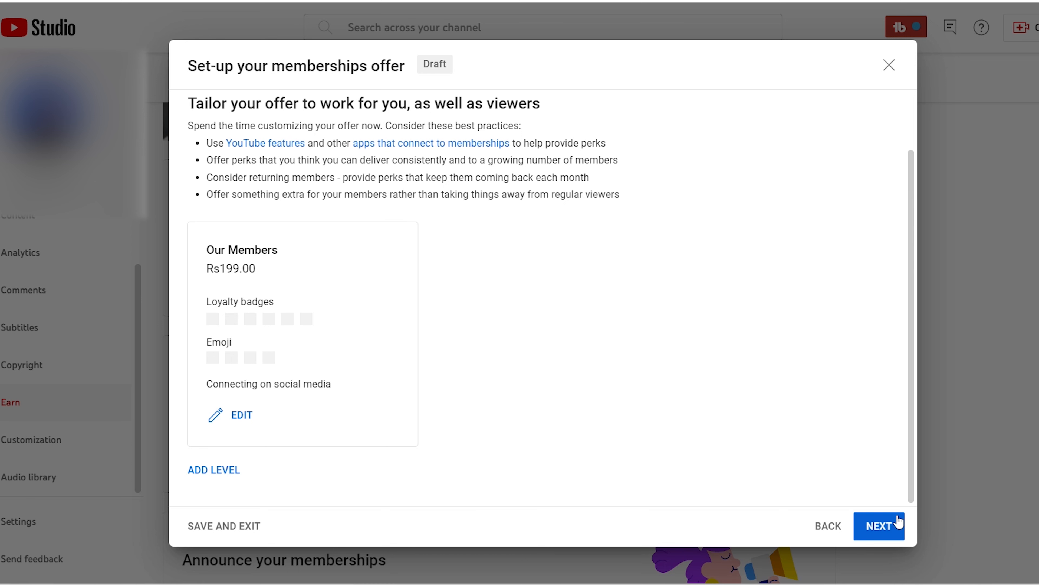
Submit the memberships offer for review, accepting the price-change restriction and the policy-compliance declaration
click(884, 528)
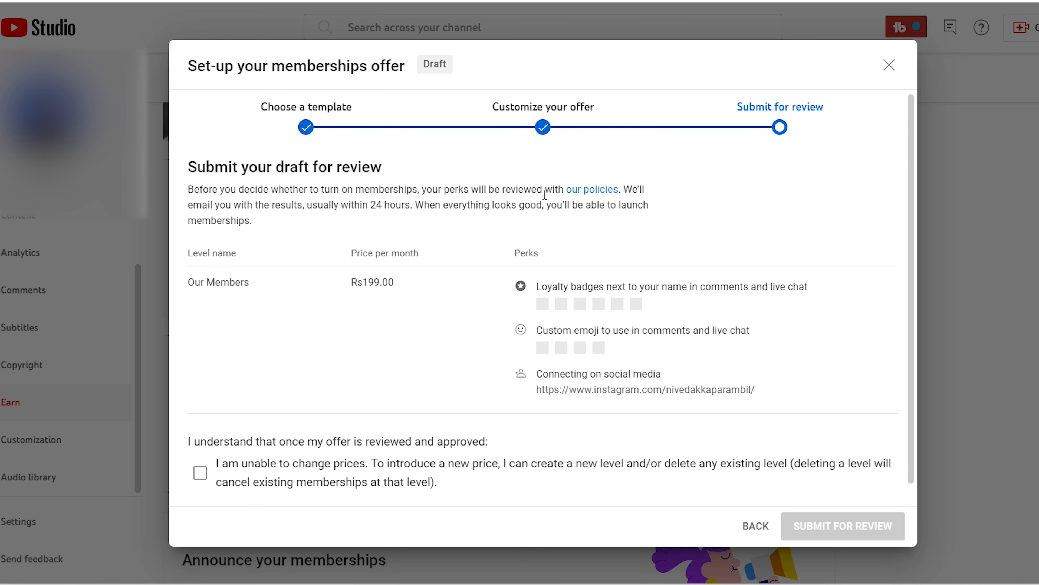
scroll(287, 207, down, 1)
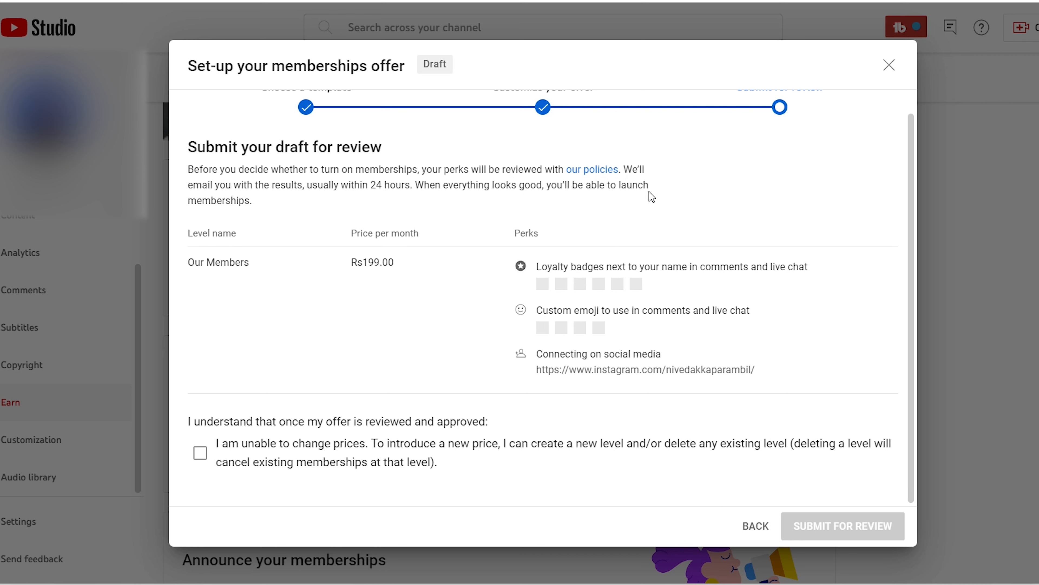
click(201, 458)
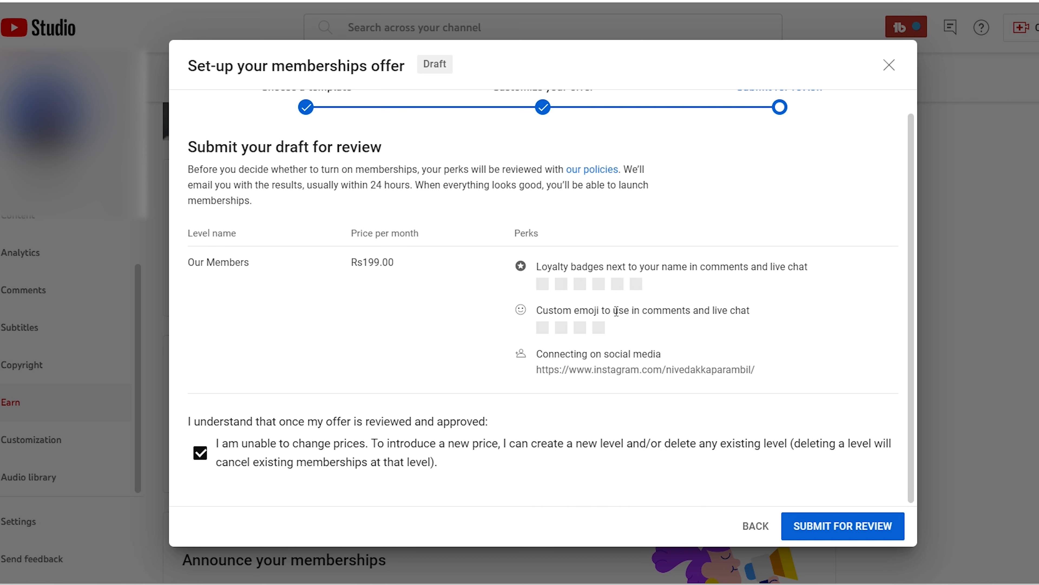
click(855, 528)
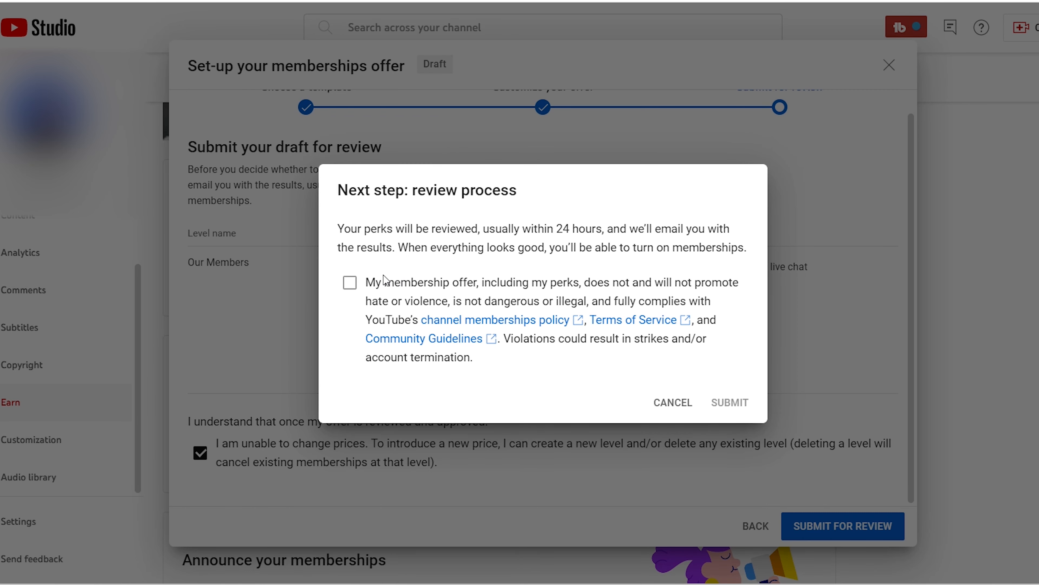
click(350, 285)
click(729, 402)
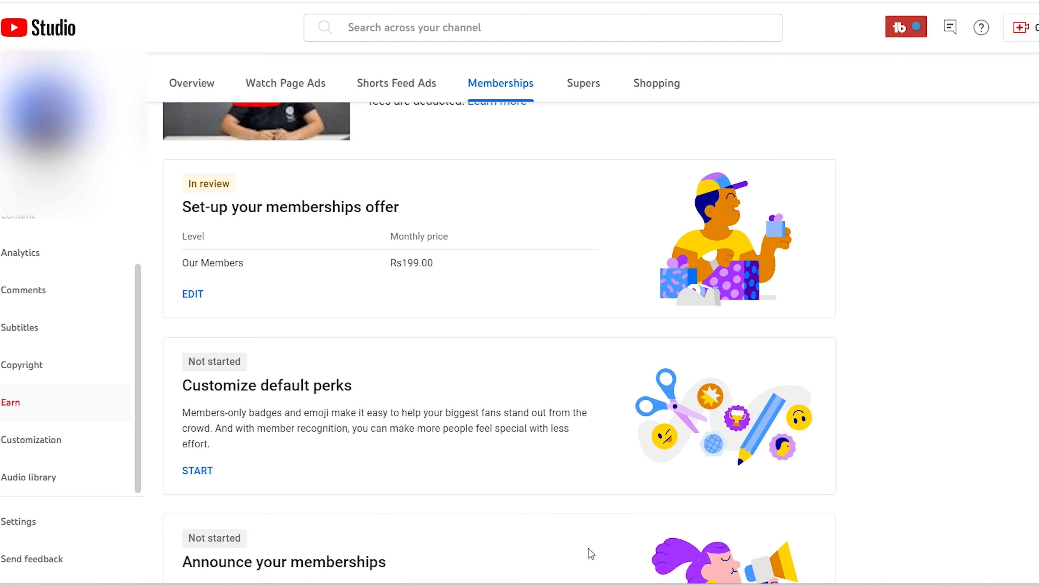
Start customizing the default perks and choose the generic YouTube badges, comparing them with the option to upload custom ones
scroll(639, 471, down, 1)
scroll(630, 479, down, 7)
scroll(611, 478, up, 10)
scroll(577, 436, down, 5)
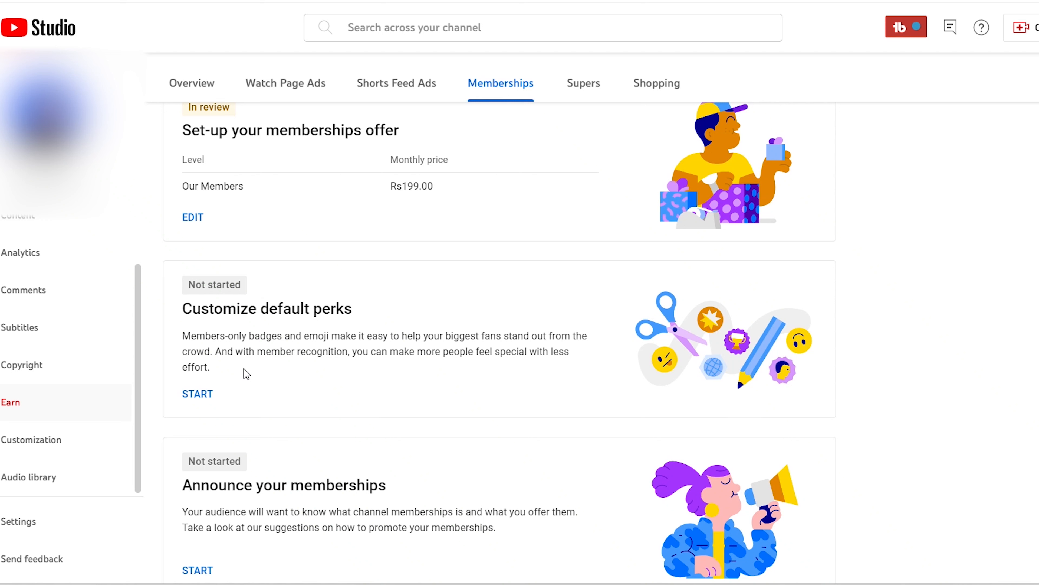
click(198, 392)
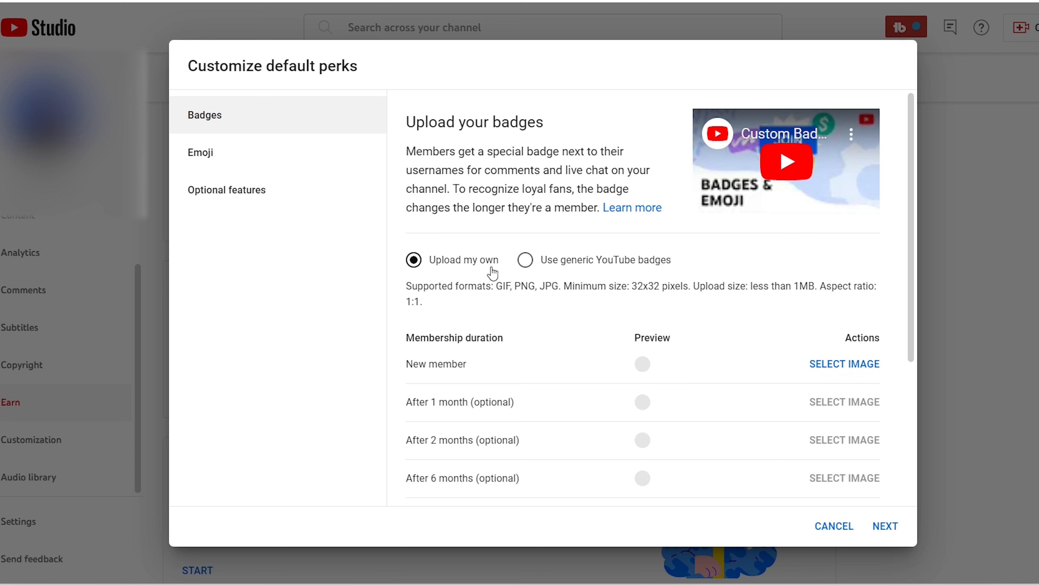
click(528, 265)
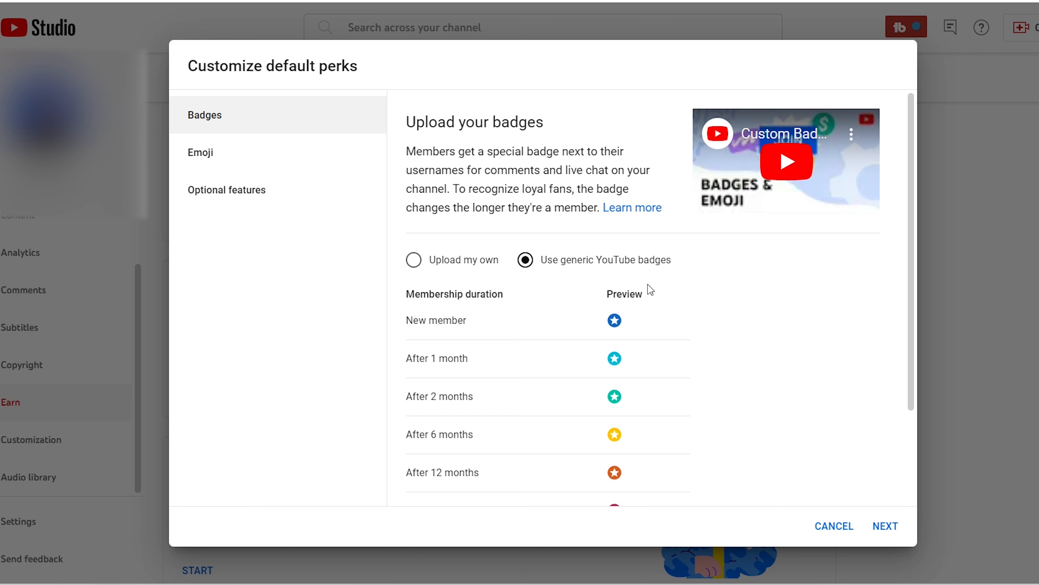
scroll(724, 302, down, 2)
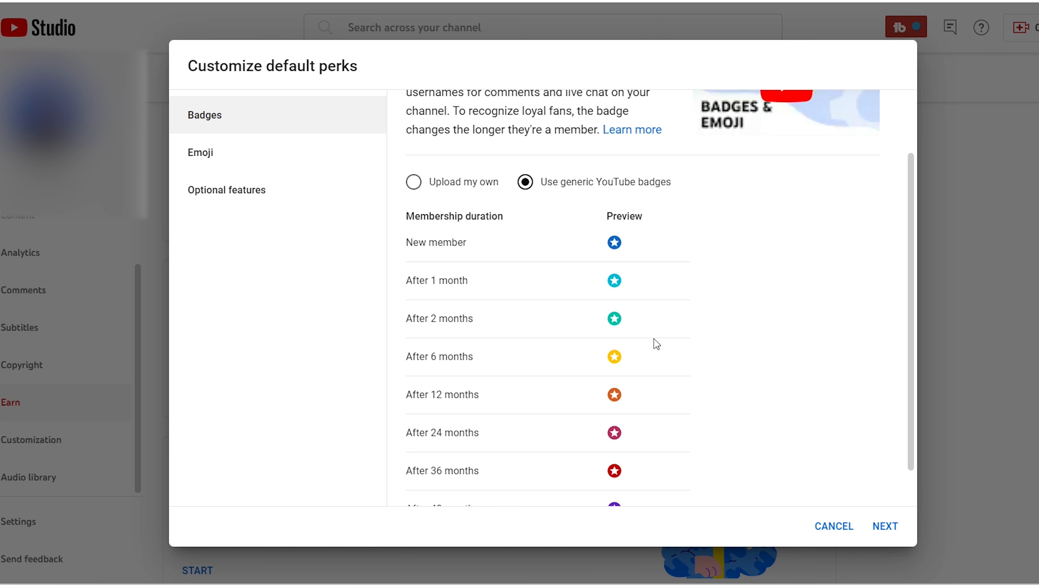
scroll(701, 315, down, 1)
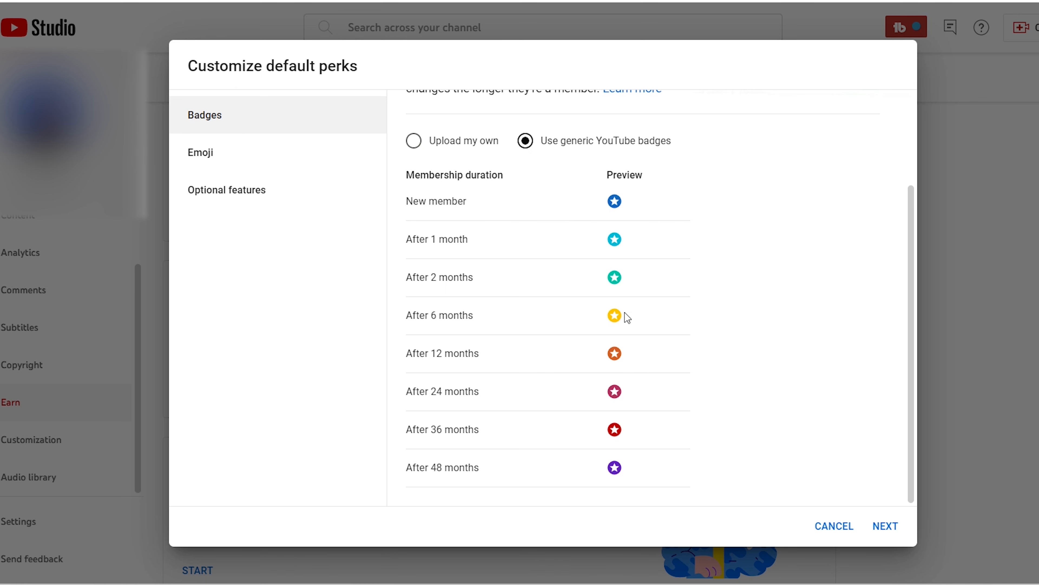
click(413, 142)
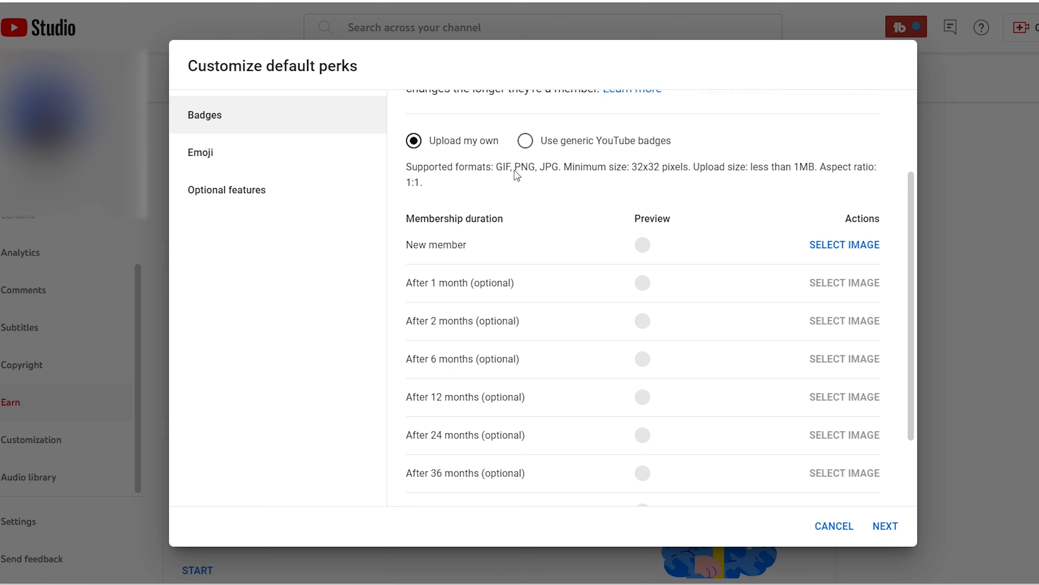
click(528, 144)
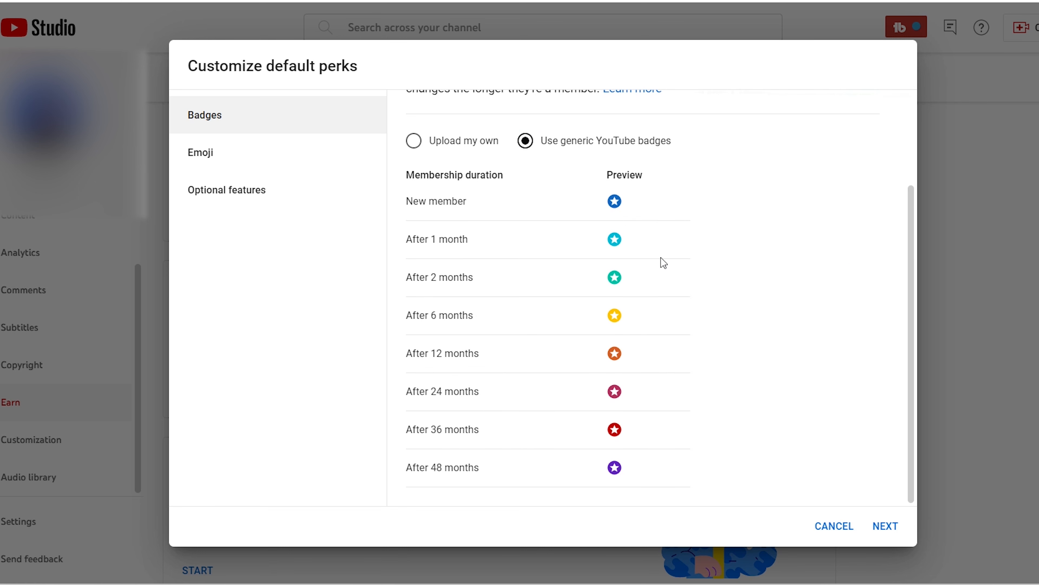
Look through the emoji settings of the default perks, including the image selection for a custom emoji
click(879, 528)
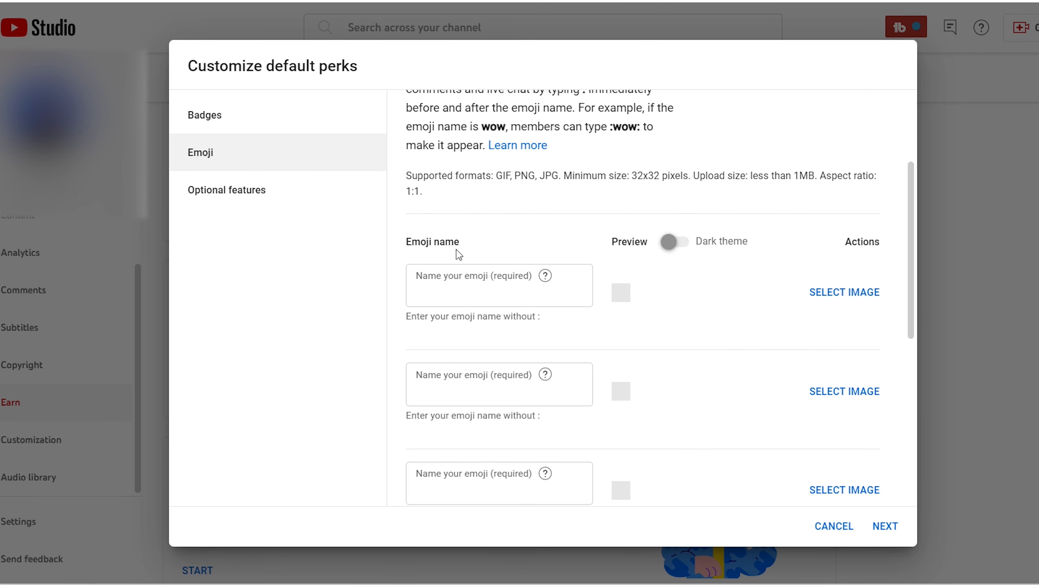
click(845, 292)
scroll(838, 302, down, 2)
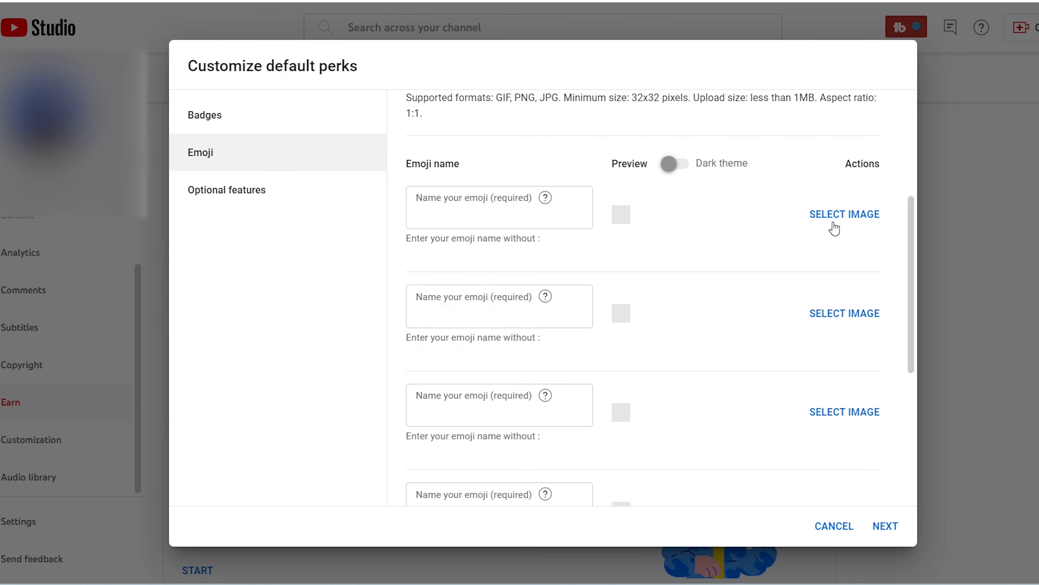
click(842, 220)
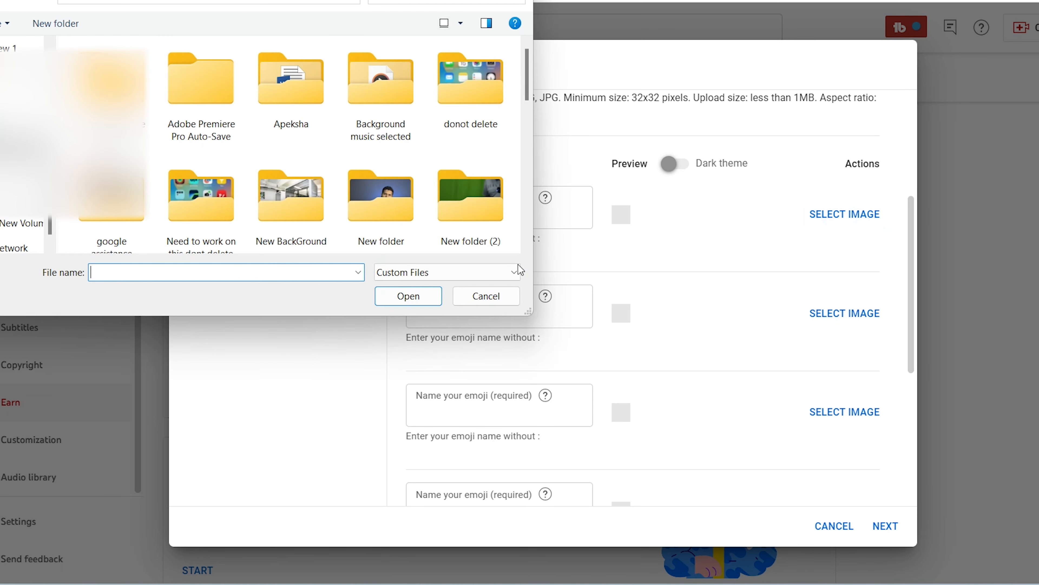
click(519, 1)
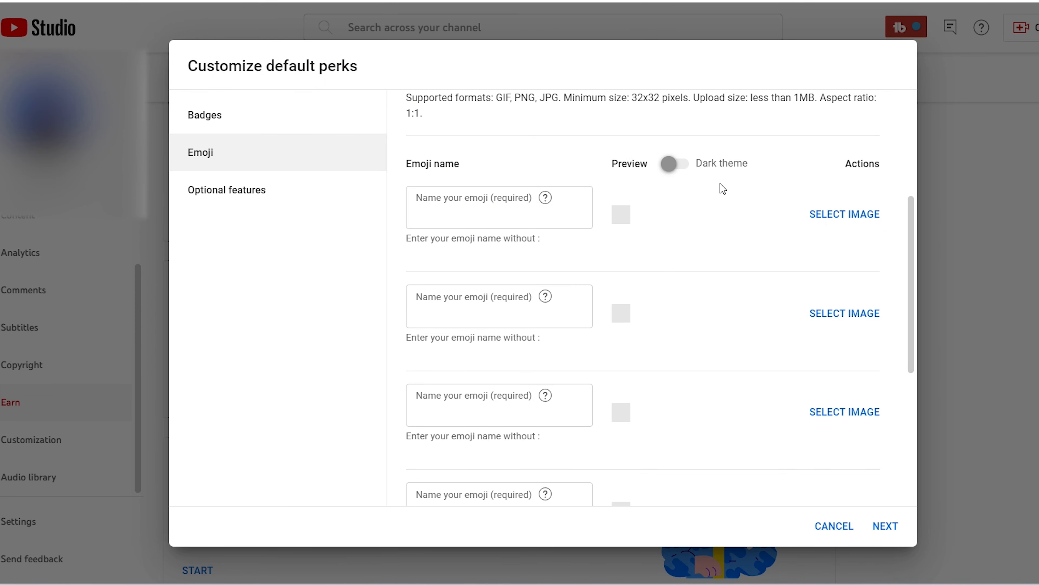
scroll(510, 233, down, 5)
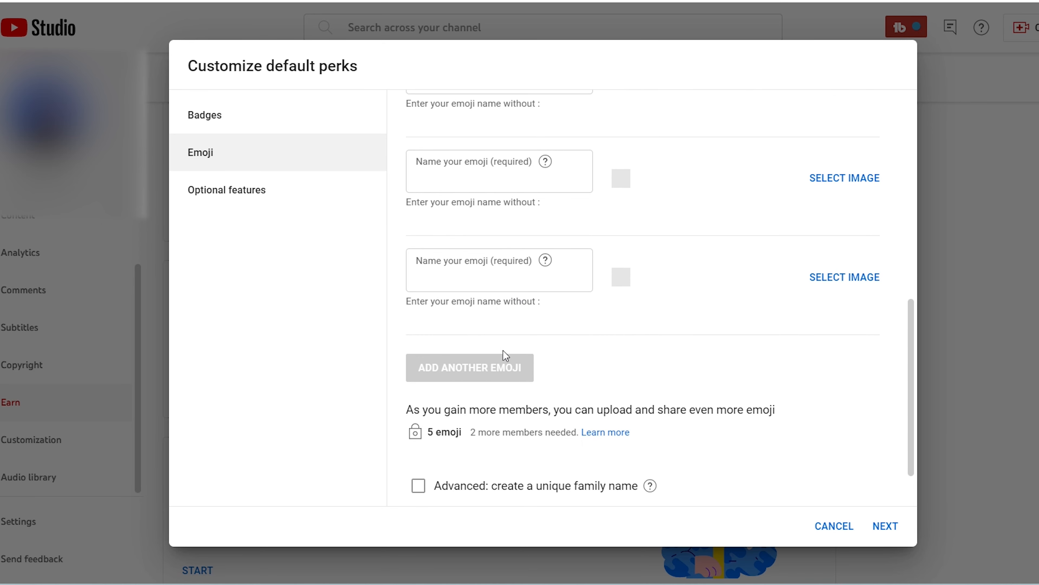
scroll(498, 296, up, 10)
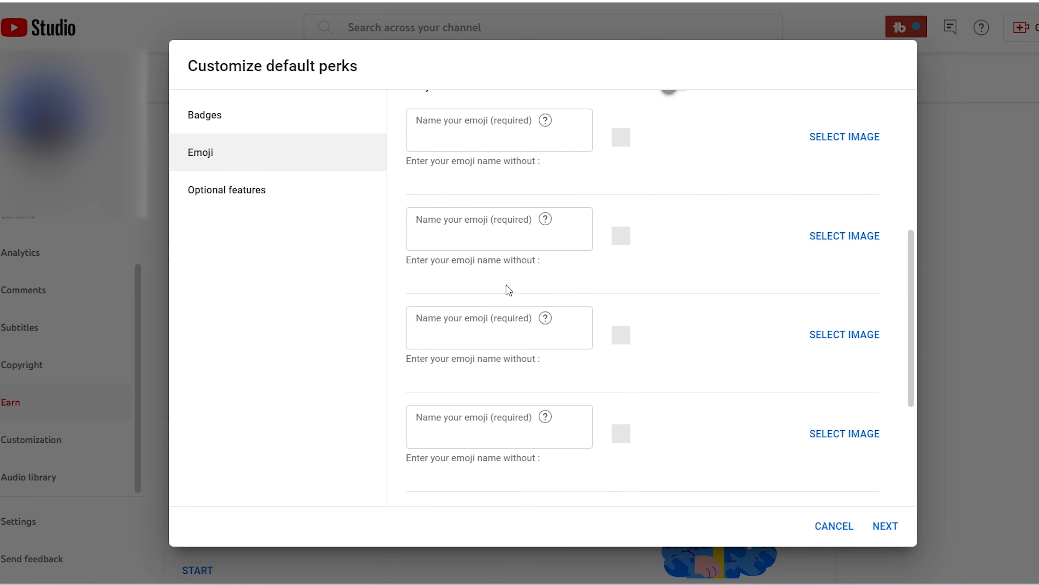
View the optional features of the default perks, and leave the perks customization, discarding its changes
click(236, 198)
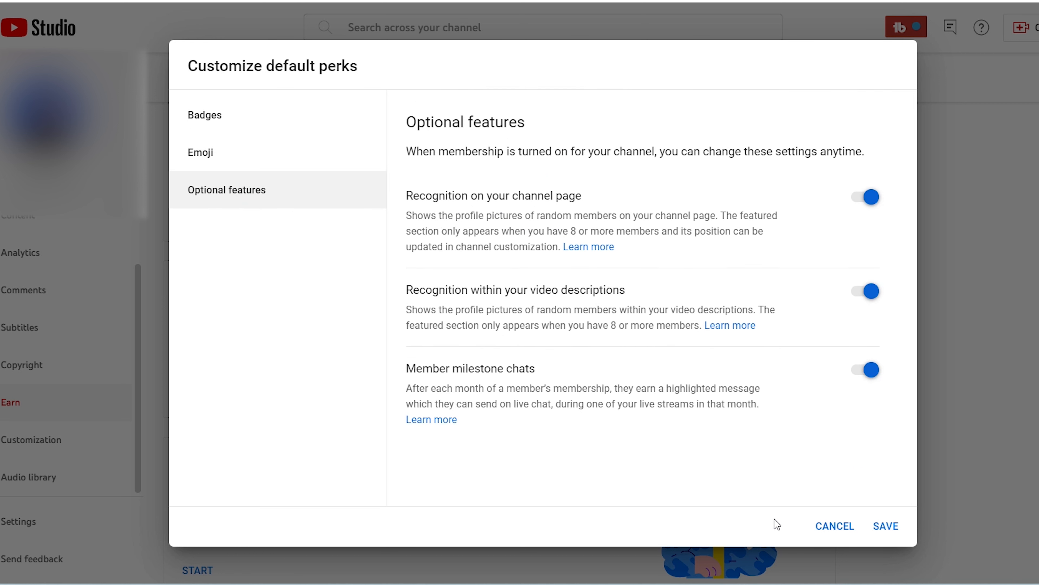
click(834, 528)
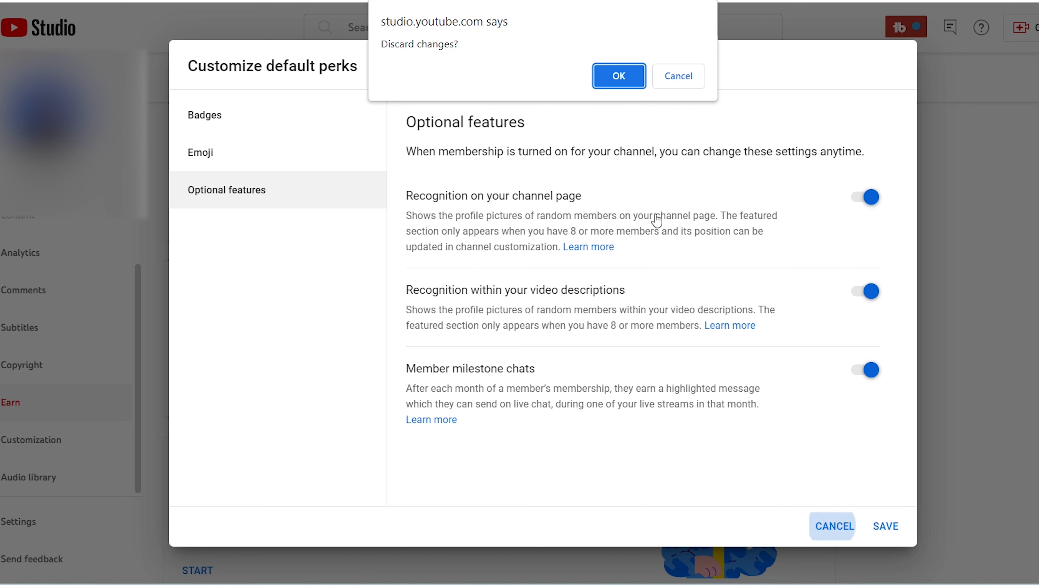
click(619, 76)
scroll(398, 259, up, 6)
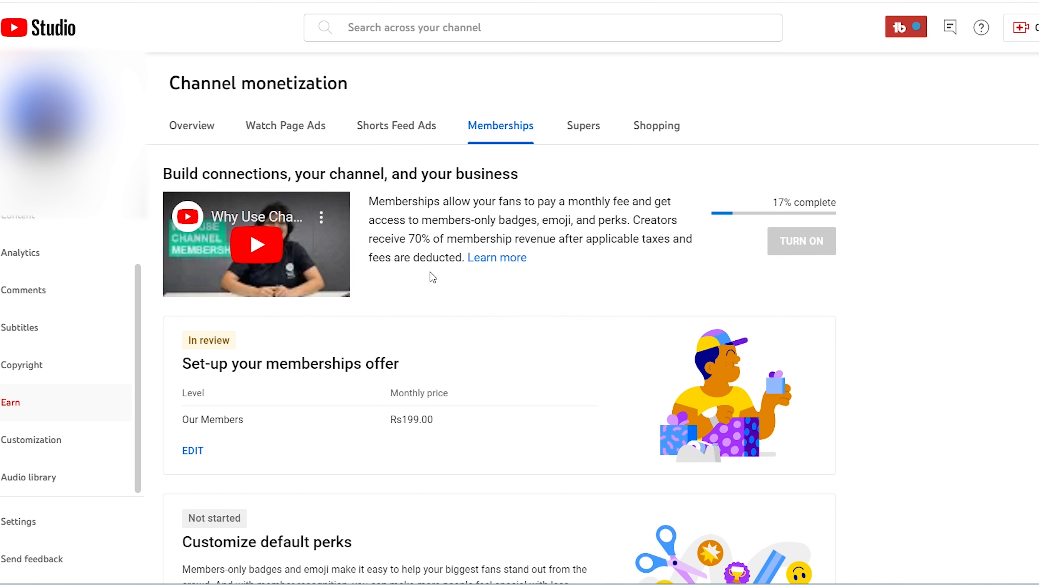
scroll(430, 276, down, 4)
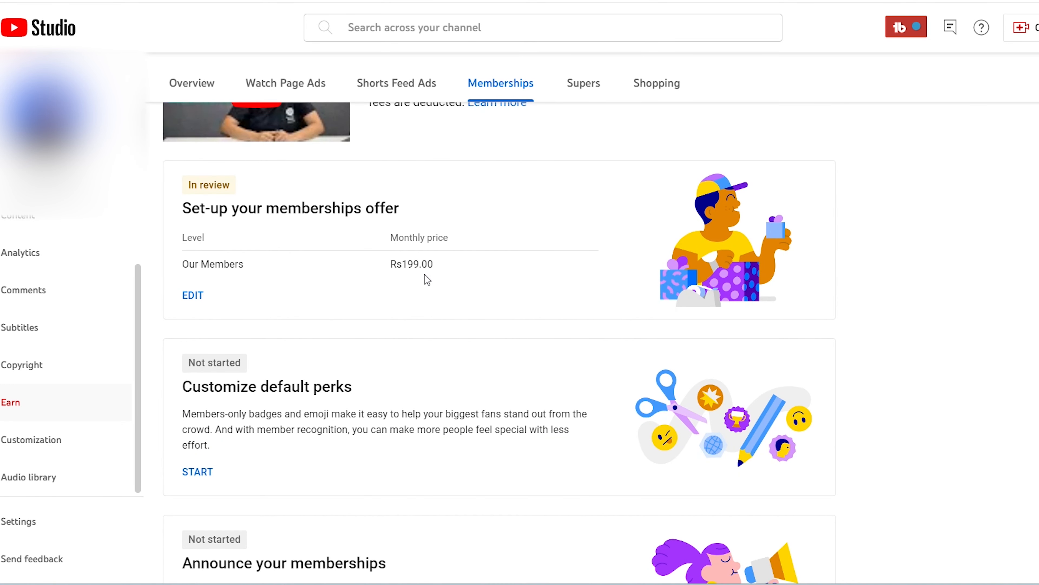